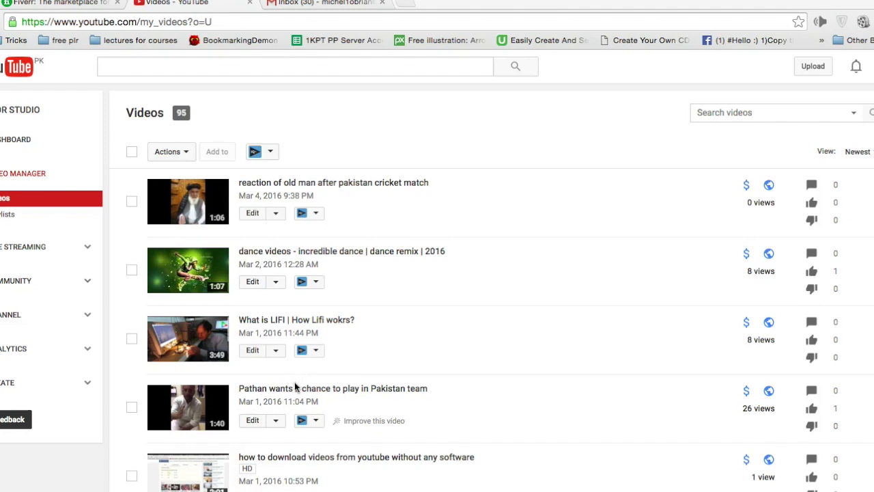
# Step: Browse the uploaded videos list, then go to the Upload page
pyautogui.click(296, 369)
pyautogui.scroll(-3, 673, 282)
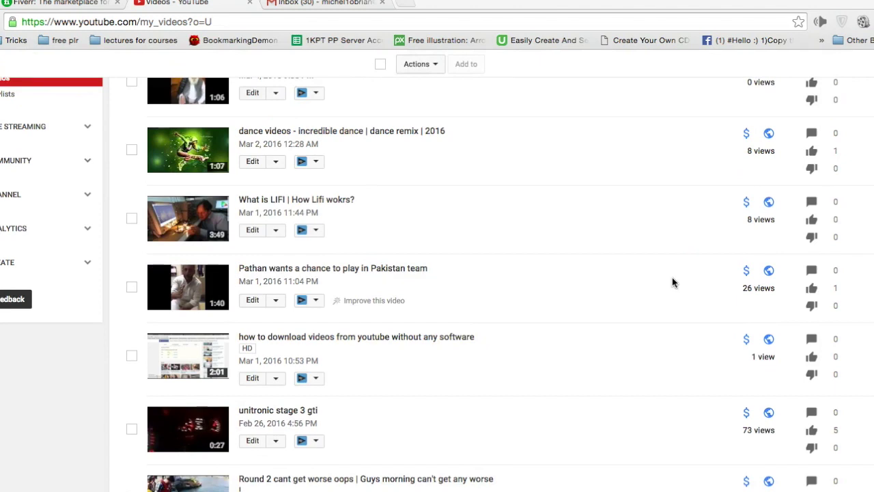
pyautogui.click(687, 335)
pyautogui.scroll(3, 686, 335)
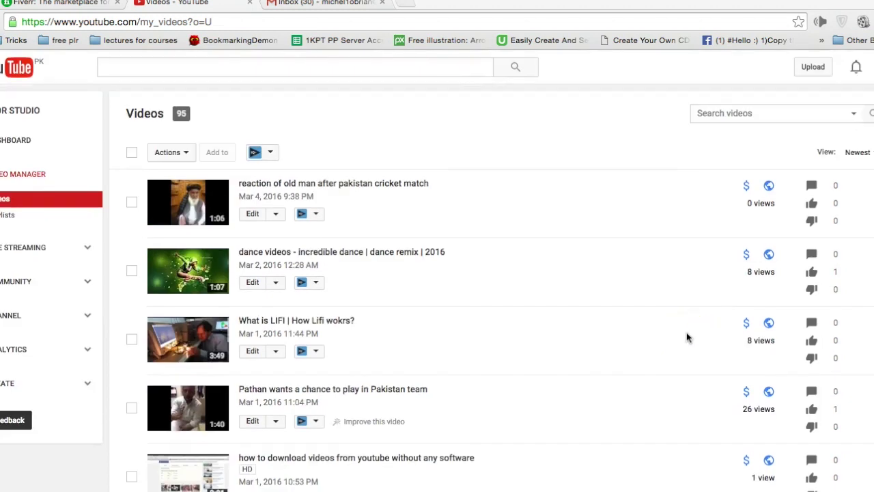
pyautogui.click(811, 66)
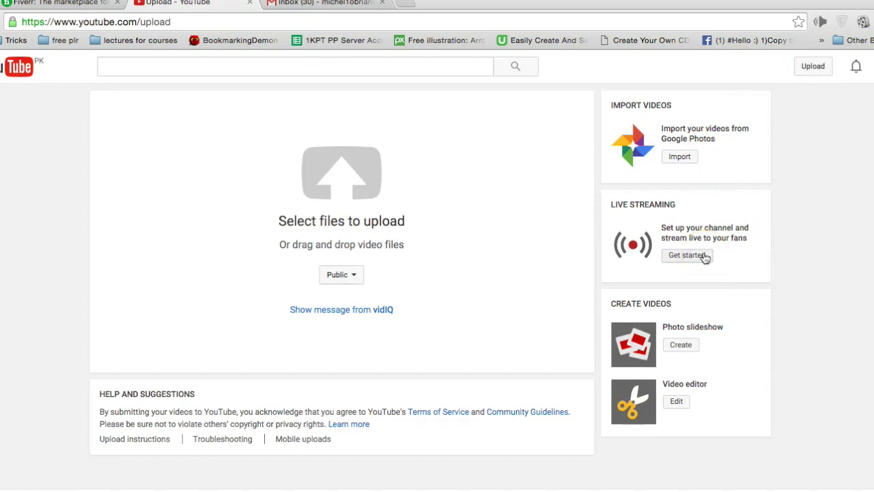
# Step: Get started with Live Streaming, show the Events list, and begin a new live event
pyautogui.click(783, 271)
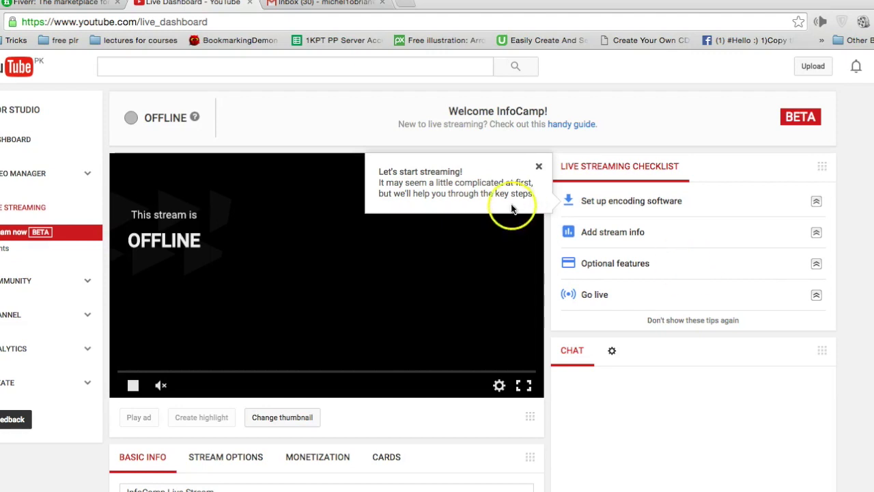
pyautogui.click(2, 251)
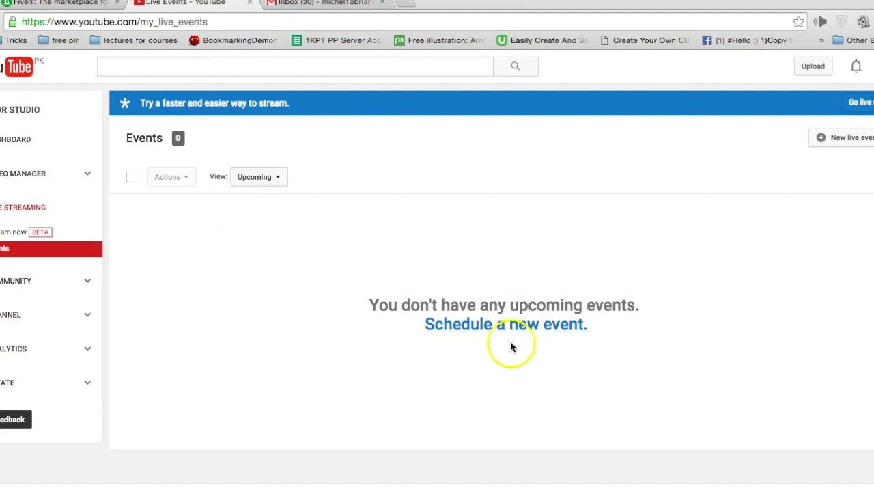
pyautogui.click(828, 147)
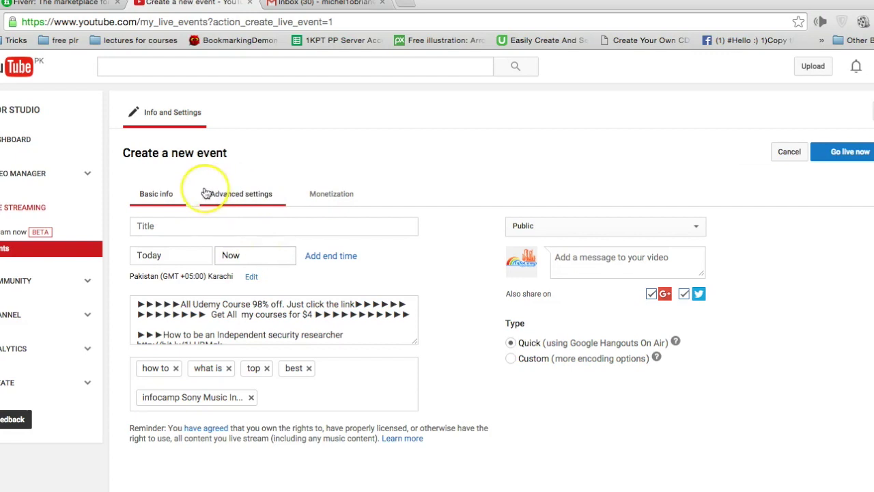
# Step: Title the event 'My first recording', set its privacy to Private, and choose Go live now
pyautogui.click(172, 227)
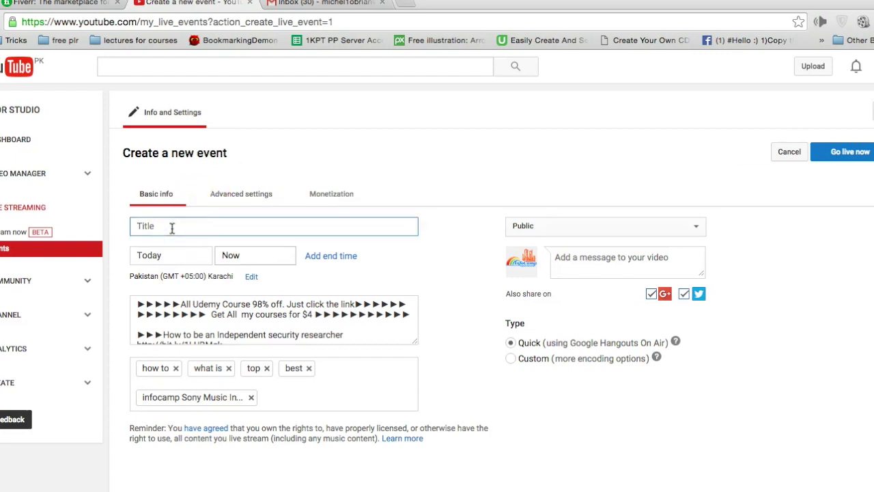
pyautogui.write('My first recording')
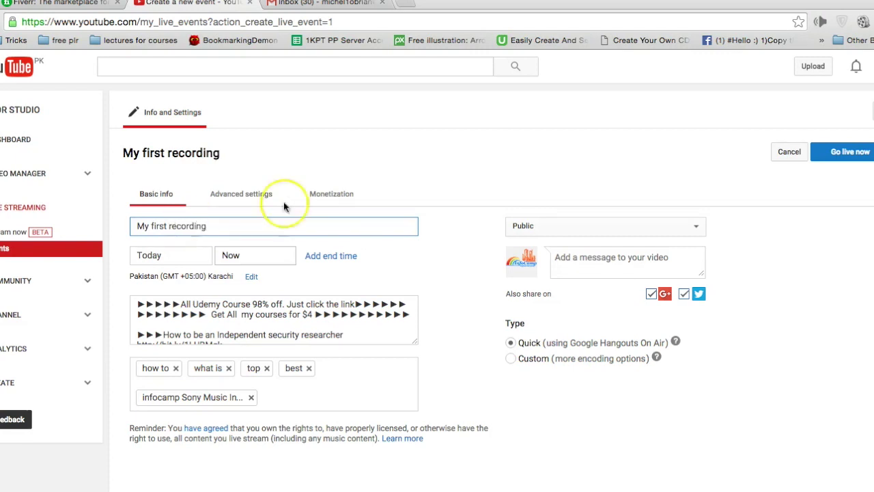
pyautogui.click(680, 232)
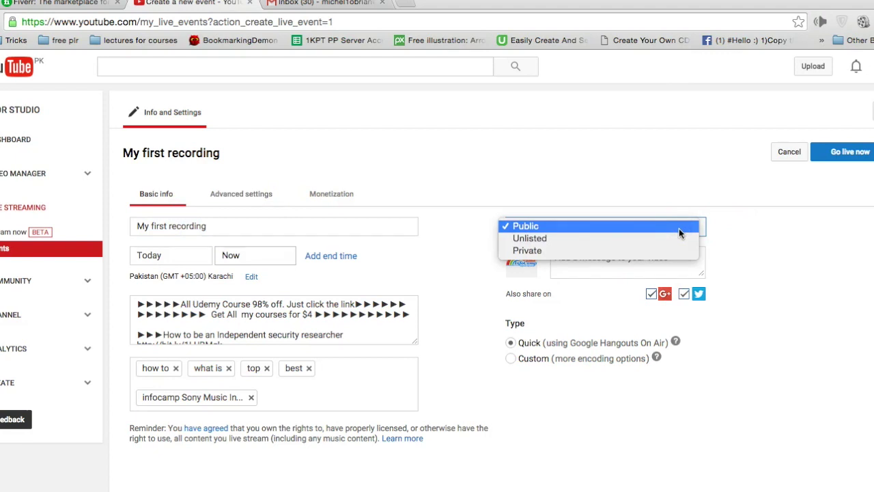
pyautogui.click(627, 250)
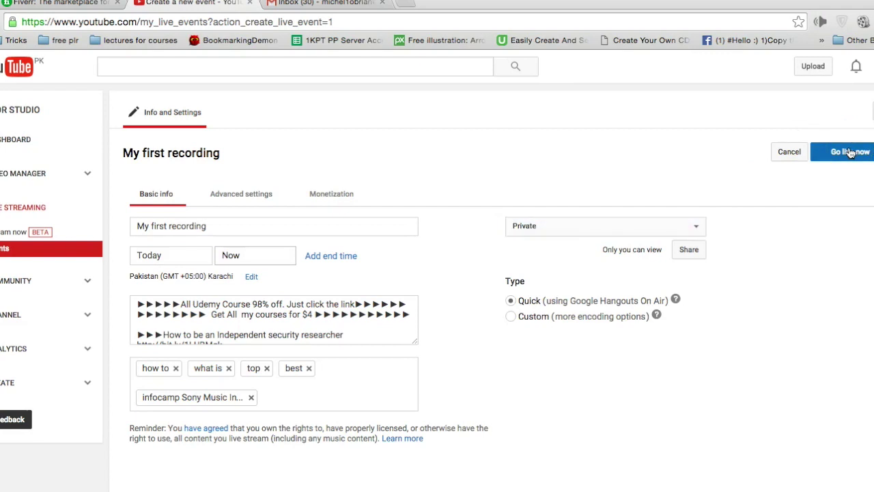
pyautogui.click(834, 156)
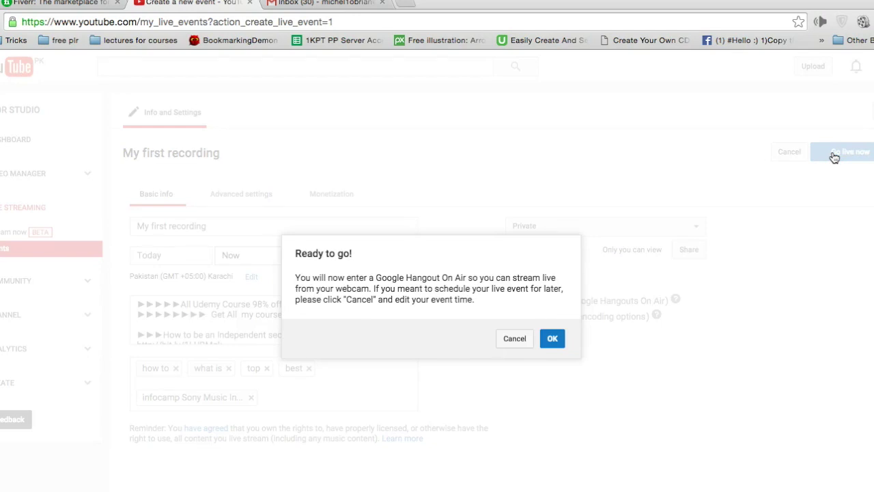
# Step: Enter the Hangout On Air and turn the webcam off
pyautogui.click(553, 338)
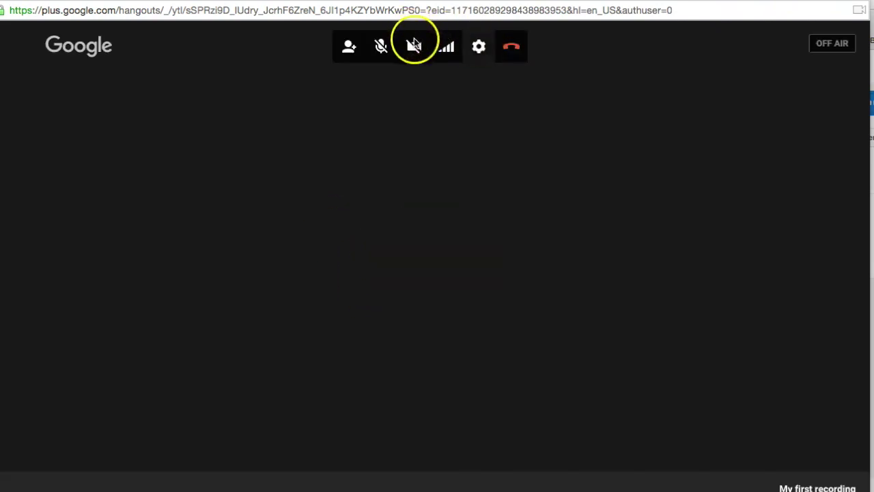
pyautogui.click(415, 47)
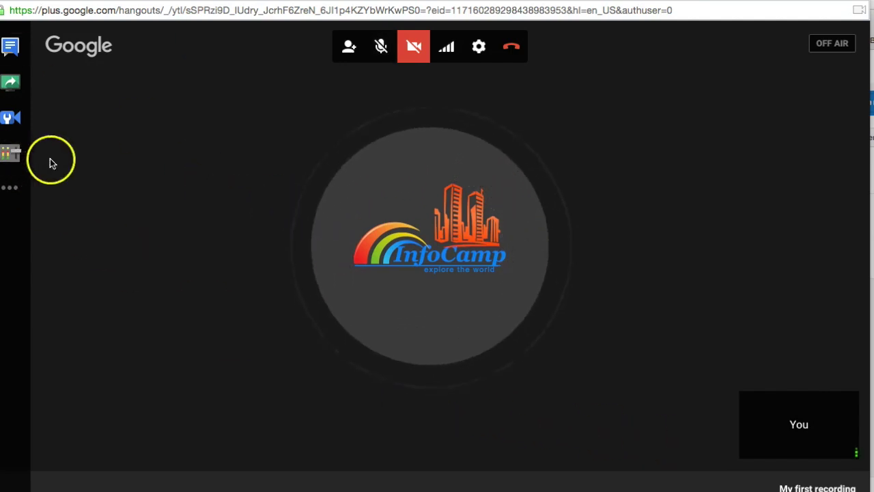
# Step: Open Screenshare and select the Entire screen thumbnail to share
pyautogui.click(8, 85)
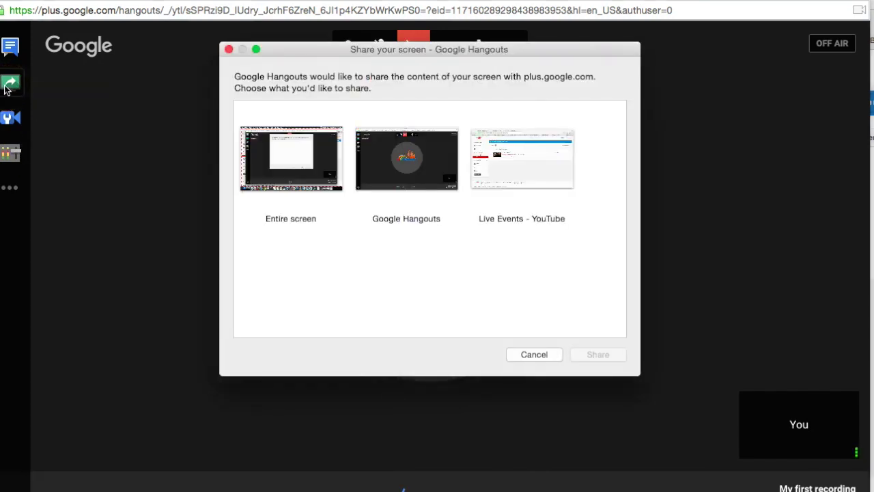
pyautogui.click(254, 137)
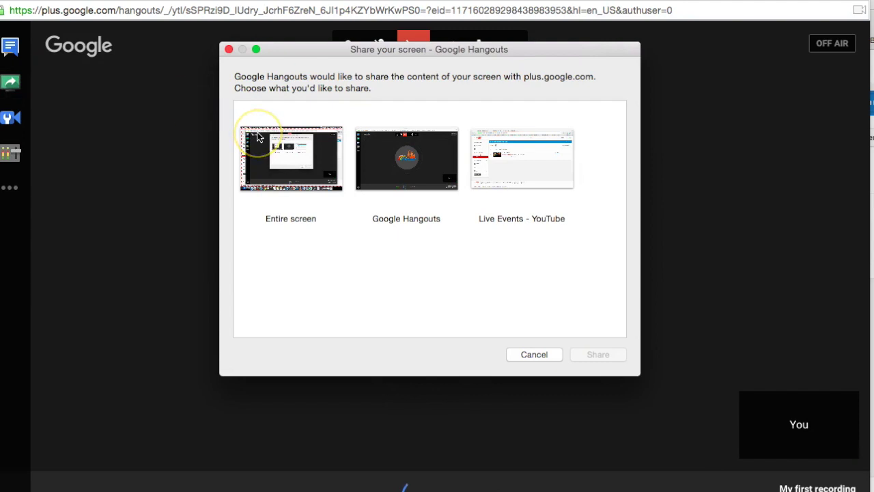
pyautogui.click(264, 141)
pyautogui.click(307, 159)
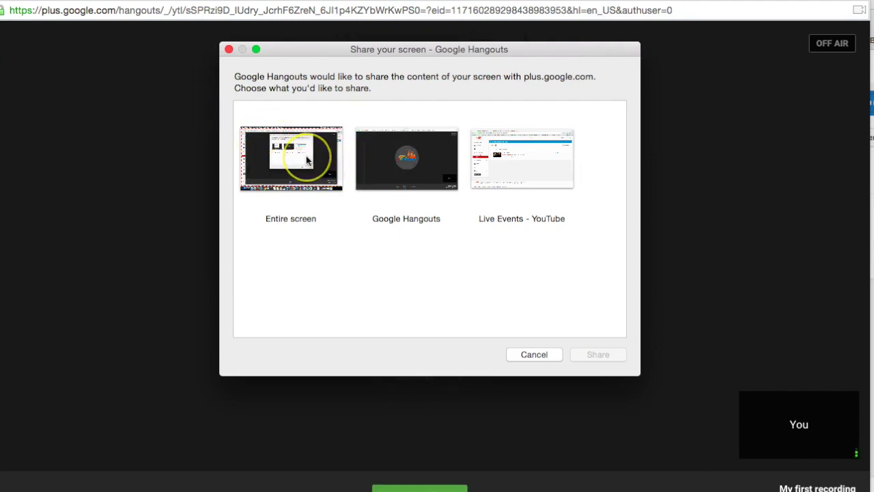
pyautogui.click(276, 147)
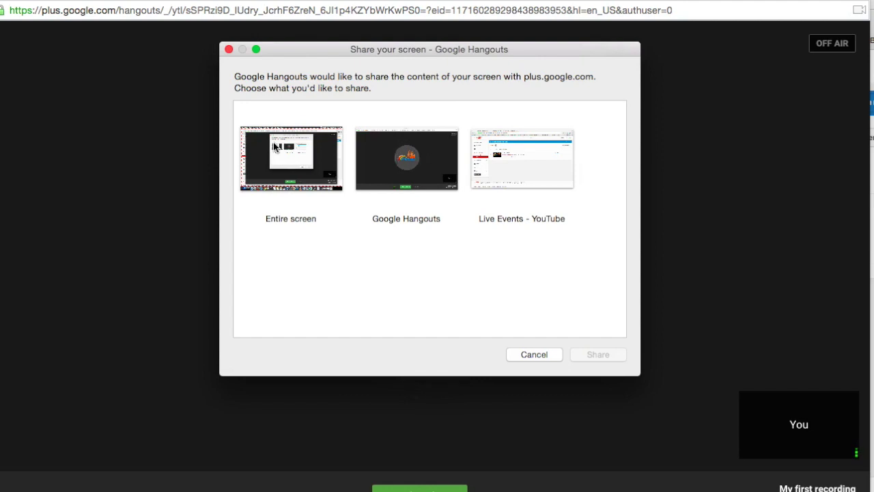
pyautogui.click(291, 159)
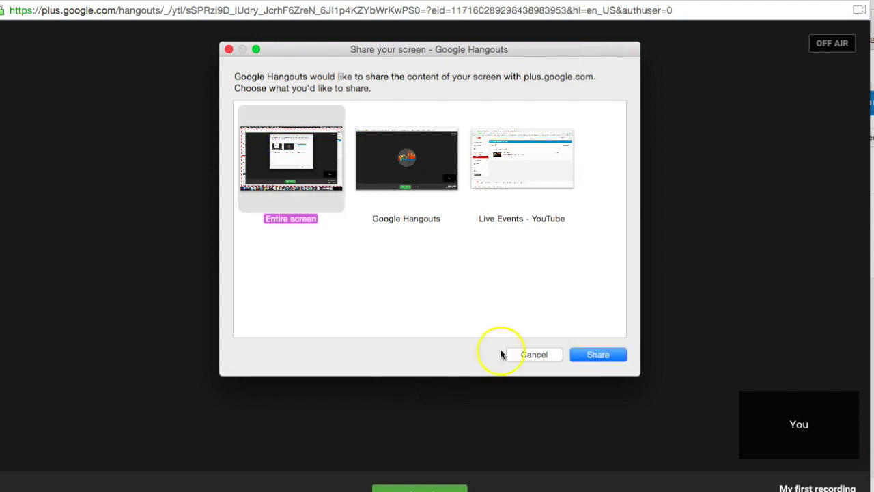
# Step: Share the entire screen, start the YouTube broadcast, confirm it, then stop it
pyautogui.click(592, 355)
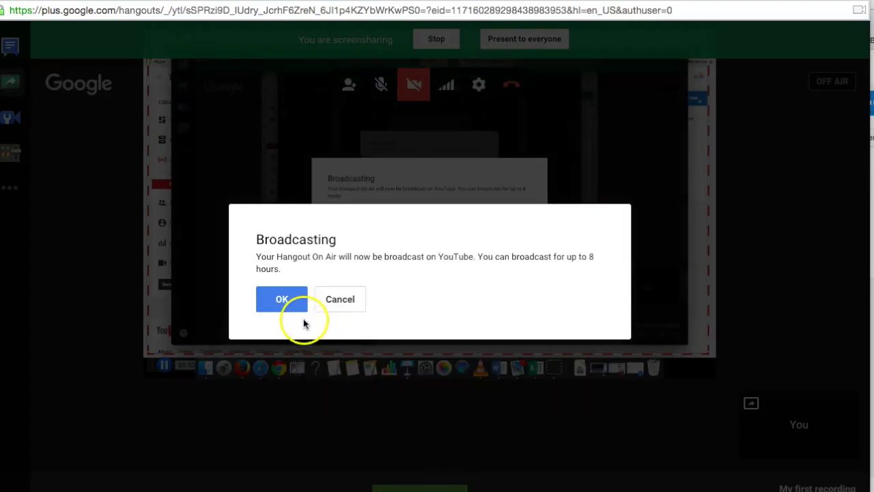
pyautogui.click(298, 311)
pyautogui.click(290, 305)
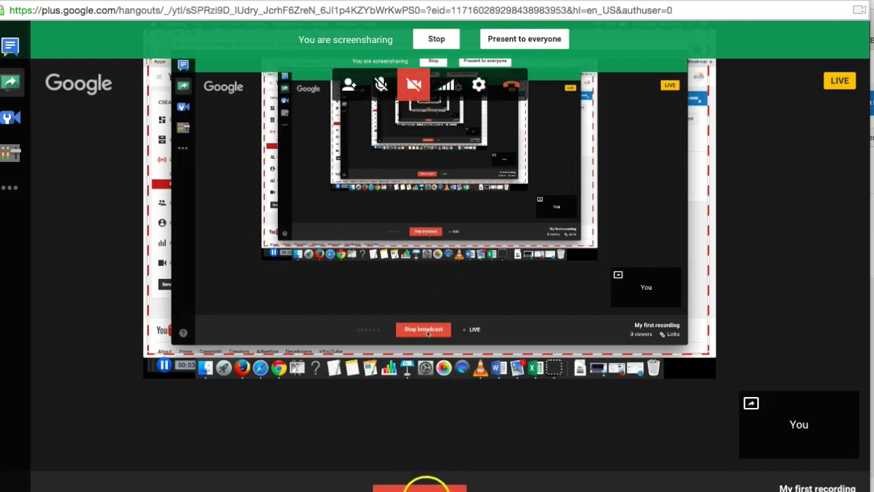
pyautogui.click(429, 488)
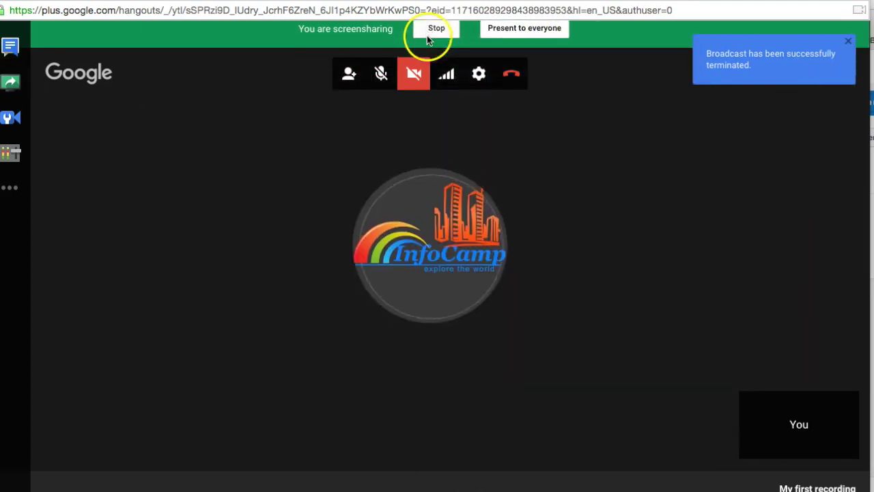
# Step: Stop screen sharing and open Video Manager, showing the processing 'My first recording'
pyautogui.click(849, 43)
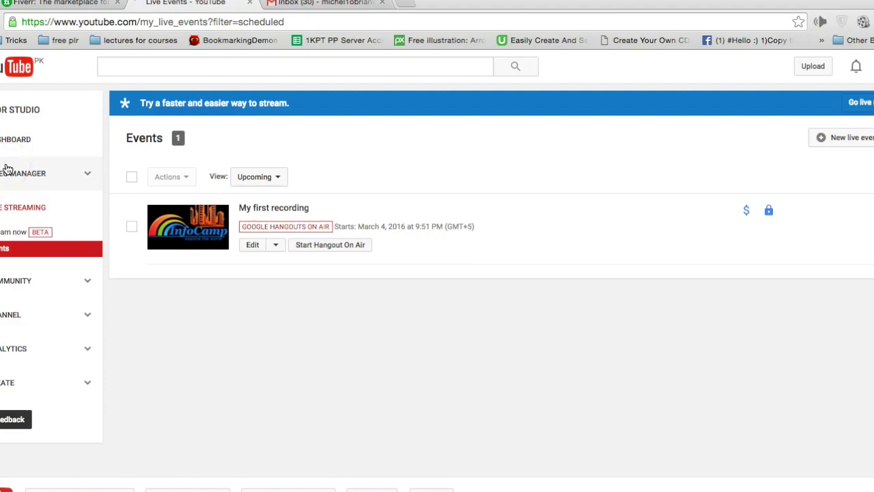
pyautogui.click(7, 171)
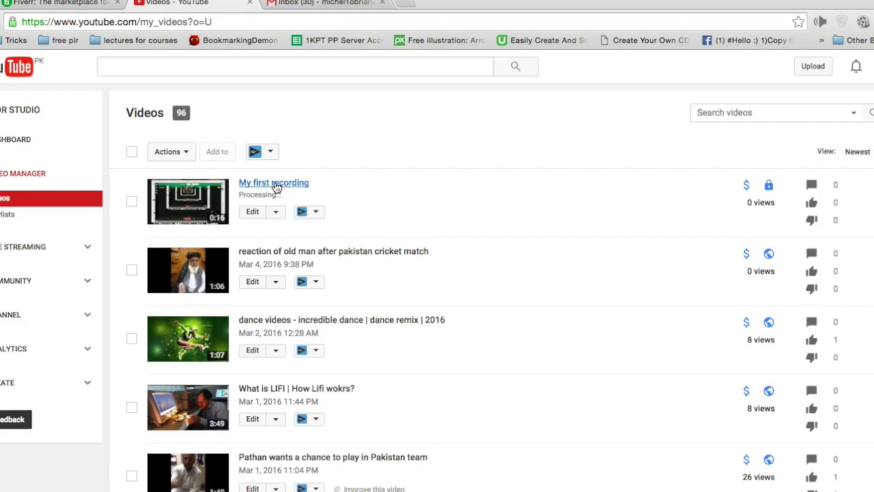
# Step: Play 'My first recording' and pause its playback at 0:07
pyautogui.click(275, 184)
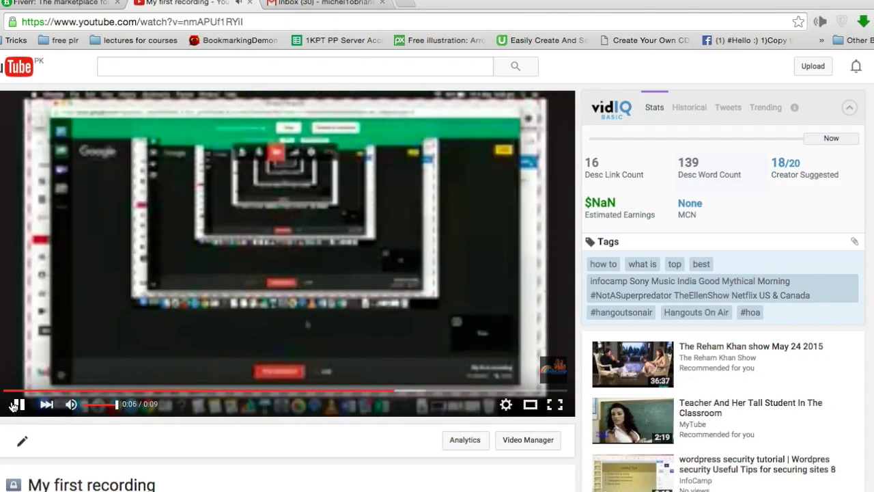
pyautogui.click(17, 404)
pyautogui.click(99, 403)
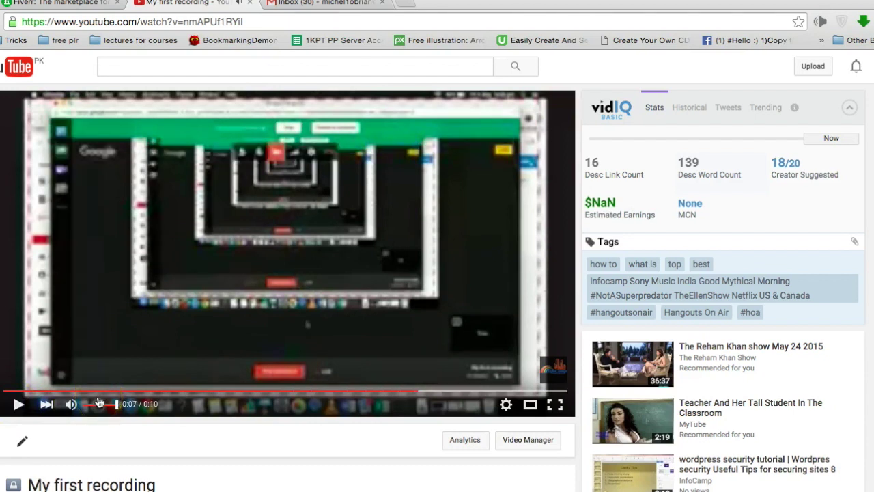